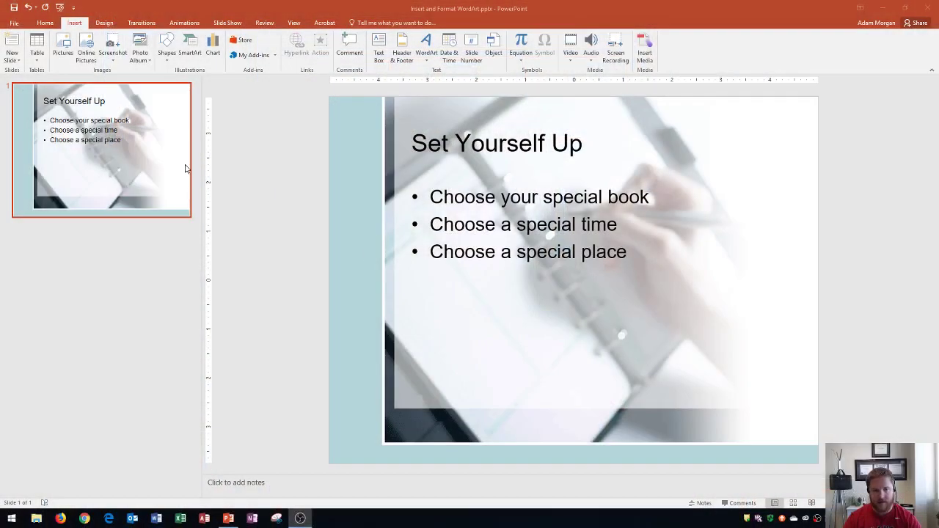
# Step: Bring the PowerPoint presentation window into focus
pyautogui.click(287, 175)
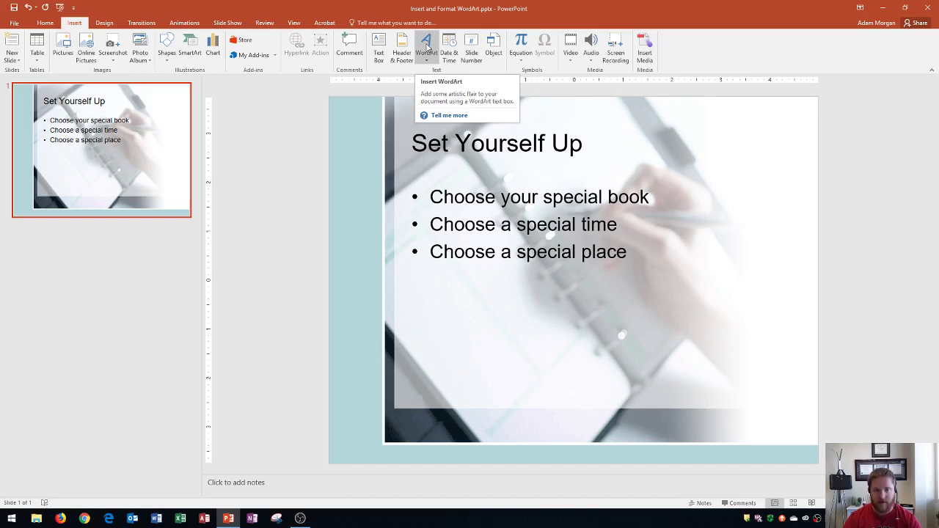
# Step: Insert a 'Fill - Black, Text 1, Outline - Background 1, Hard Shadow' WordArt reading 'Set Yourself Up'
pyautogui.click(424, 59)
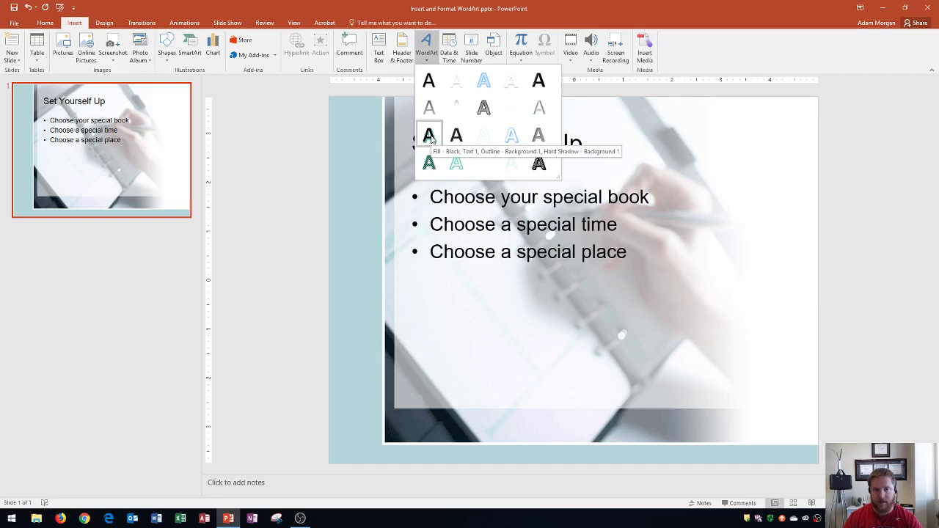
pyautogui.click(430, 136)
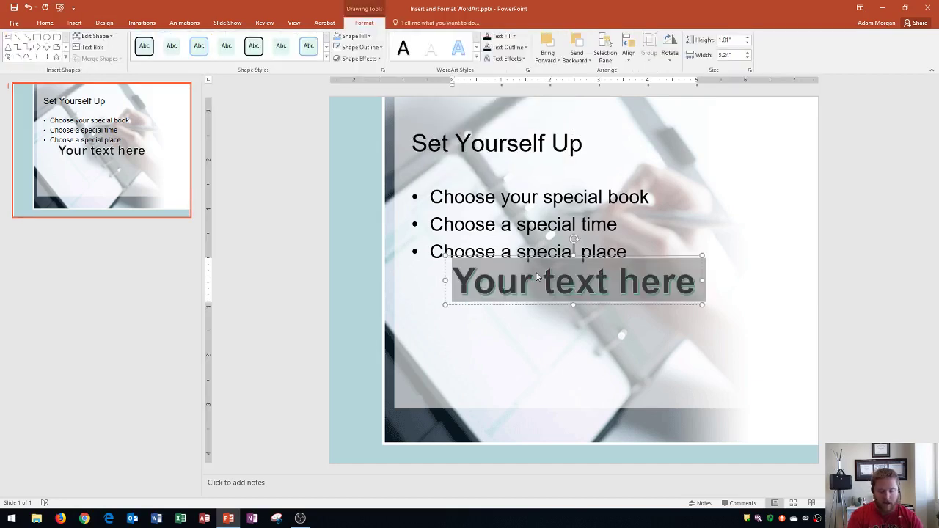
pyautogui.write('Set Y')
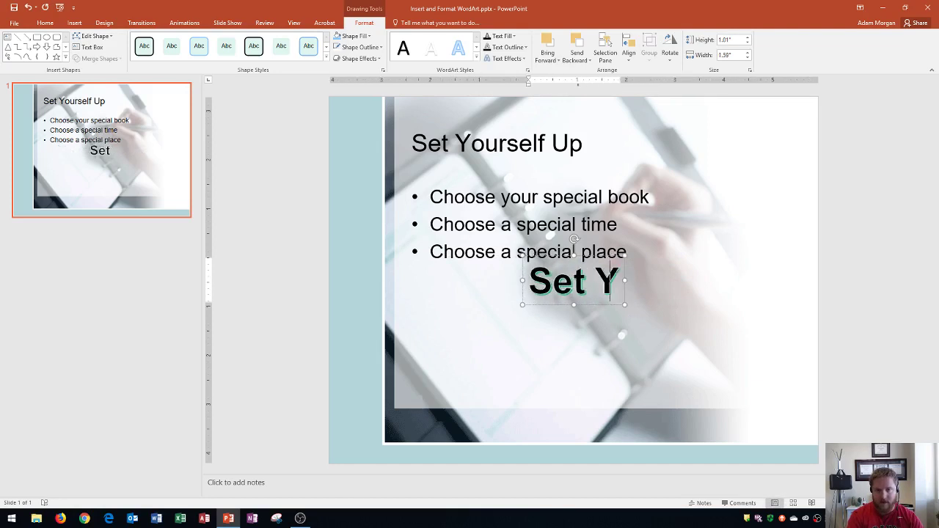
pyautogui.write('ourself Up')
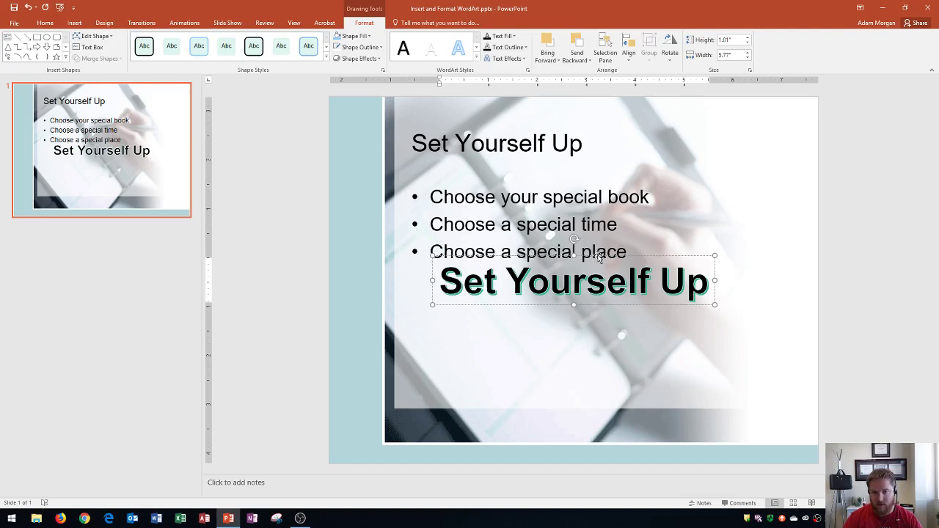
# Step: Drag the 'Set Yourself Up' WordArt lower, beneath the three bullets
pyautogui.moveTo(596, 257); pyautogui.dragTo(602, 318)
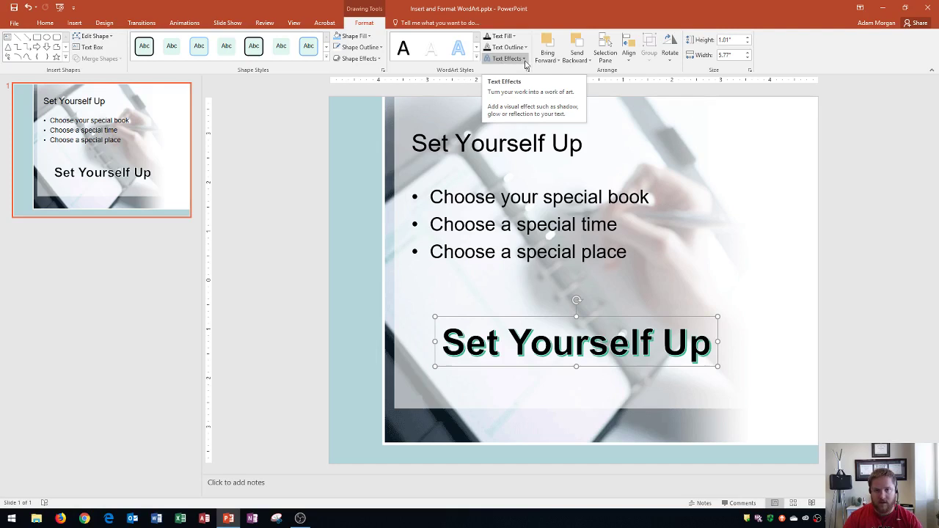
# Step: Apply the Chevron Up warp transform to the 'Set Yourself Up' WordArt
pyautogui.click(525, 62)
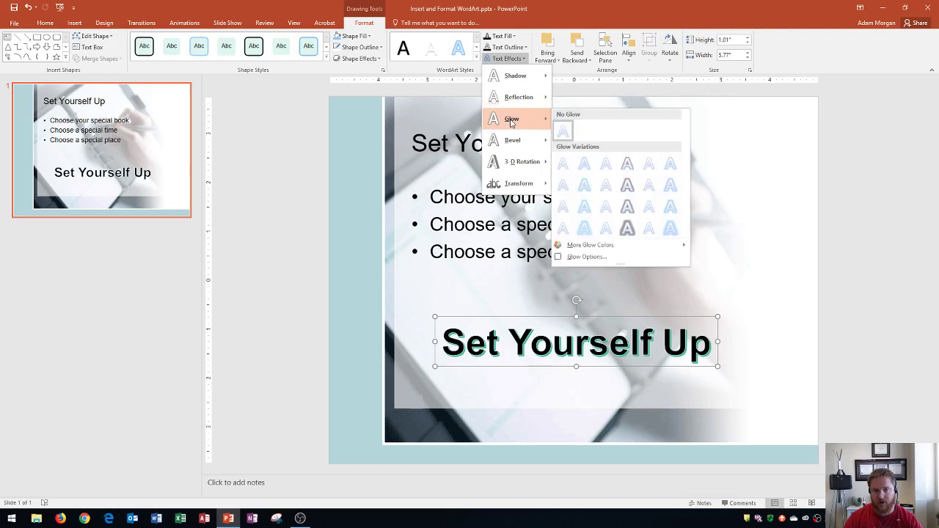
pyautogui.moveTo(513, 167)
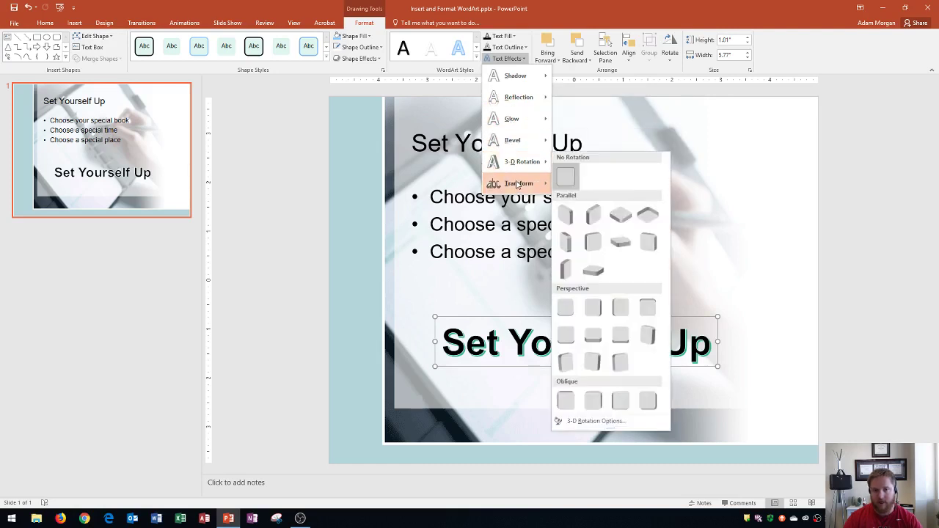
pyautogui.moveTo(518, 184)
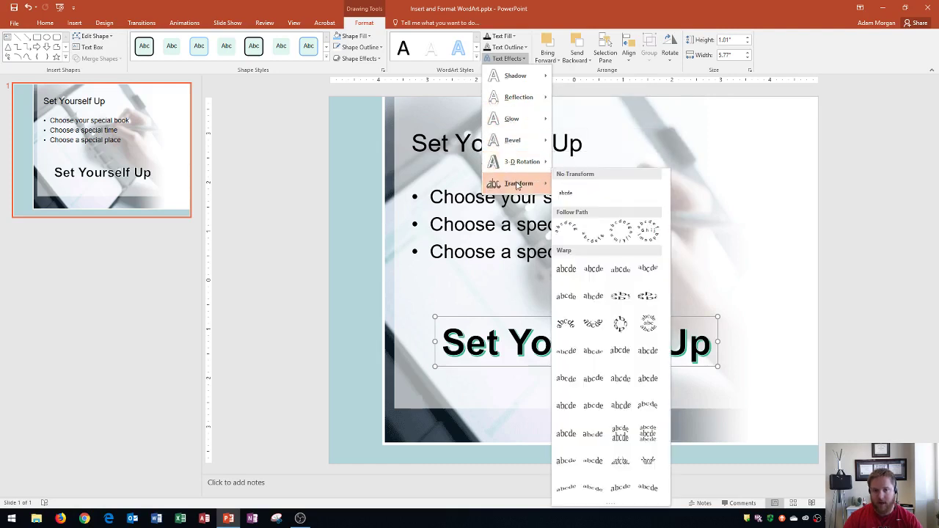
pyautogui.click(569, 298)
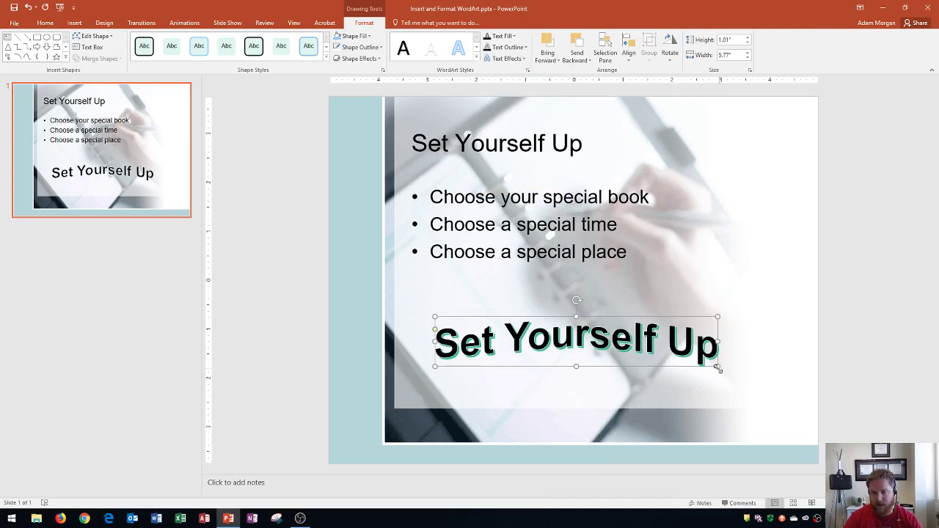
# Step: Resize the chevron WordArt to about 1.17" high by 6.17" wide
pyautogui.moveTo(718, 368); pyautogui.dragTo(719, 419)
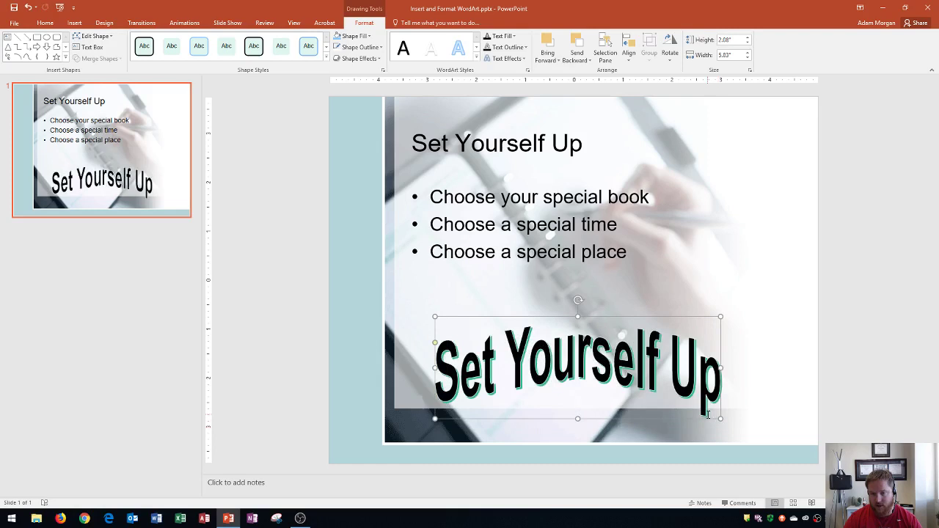
pyautogui.hotkey('ctrl', 'z')
pyautogui.hotkey('ctrl', 'z')
pyautogui.hotkey('ctrl', 'z')
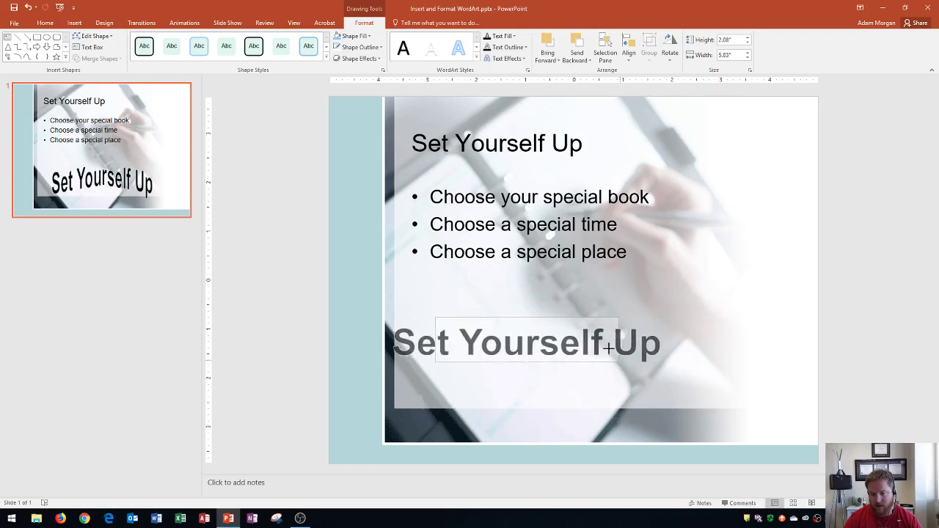
pyautogui.hotkey('ctrl', 'y')
pyautogui.hotkey('ctrl', 'y')
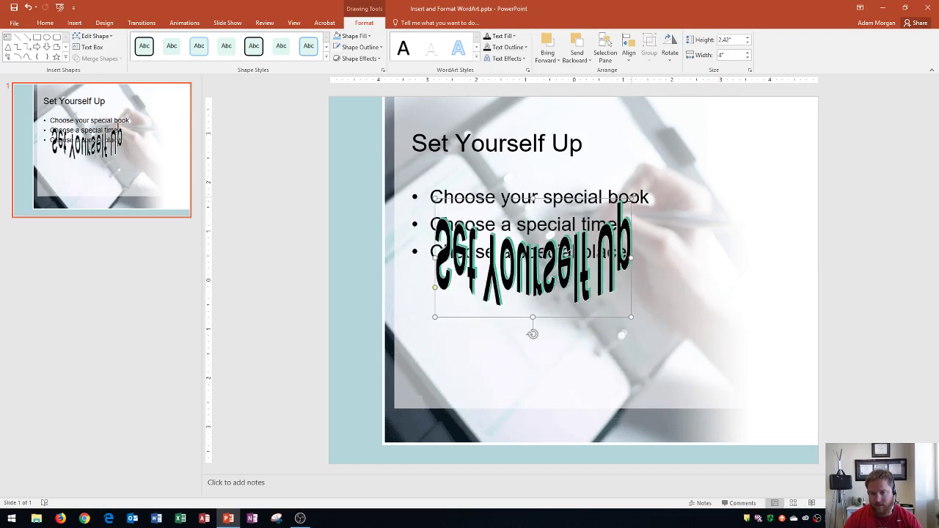
pyautogui.moveTo(631, 198); pyautogui.dragTo(736, 374)
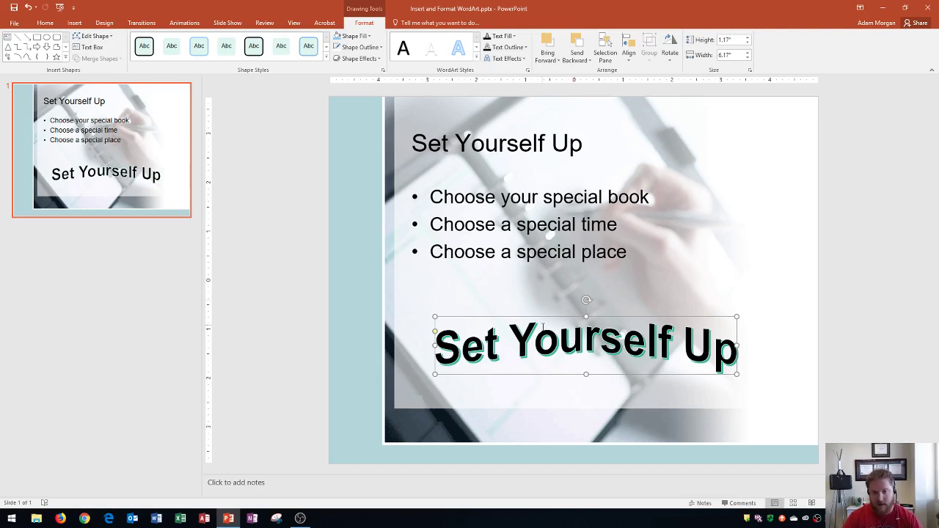
# Step: Give the 'Set Yourself Up' letters a Medium wood texture fill
pyautogui.click(507, 38)
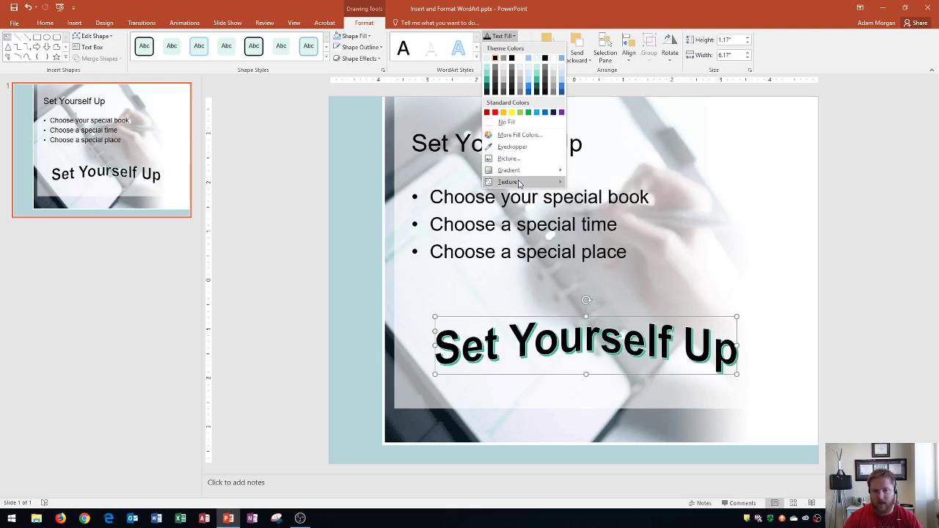
pyautogui.moveTo(519, 183)
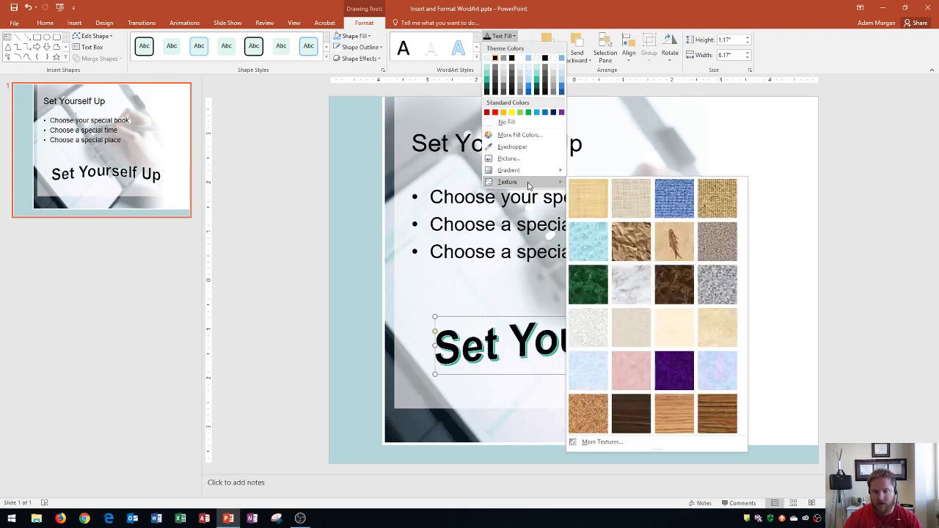
pyautogui.click(707, 410)
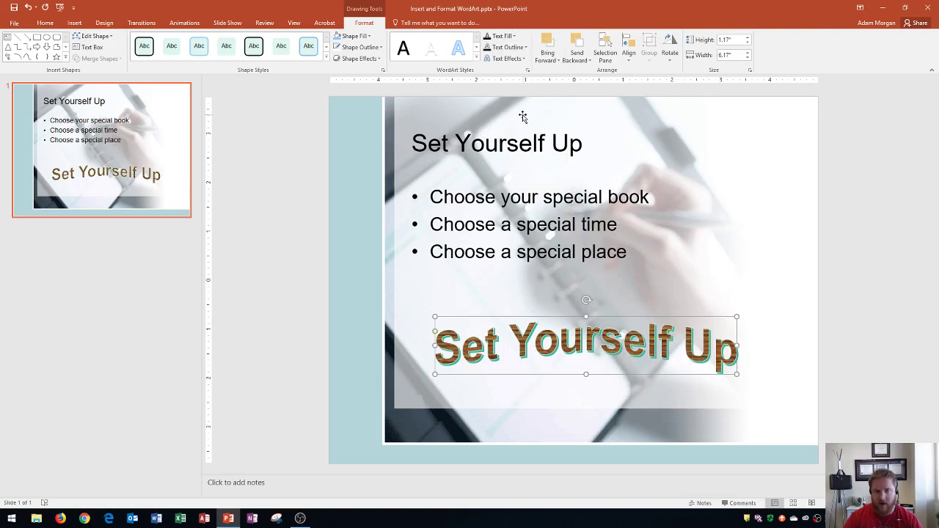
# Step: Clear the original title text and delete the empty title placeholder
pyautogui.click(512, 140)
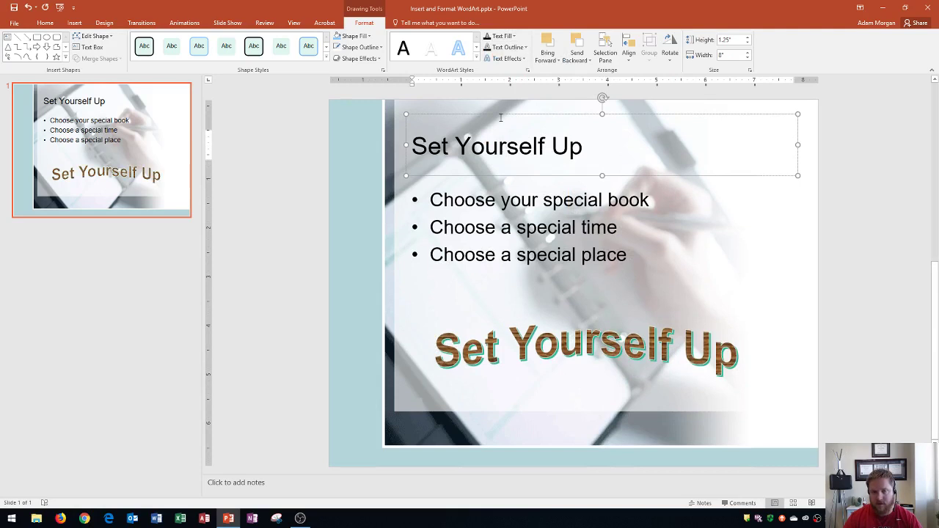
pyautogui.click(500, 115)
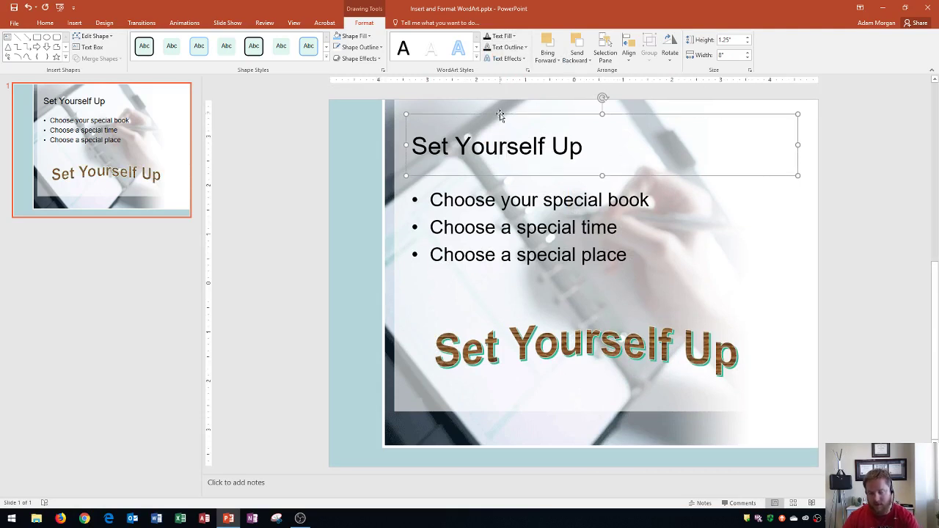
pyautogui.hotkey('ctrl', 'a')
pyautogui.press('Delete')
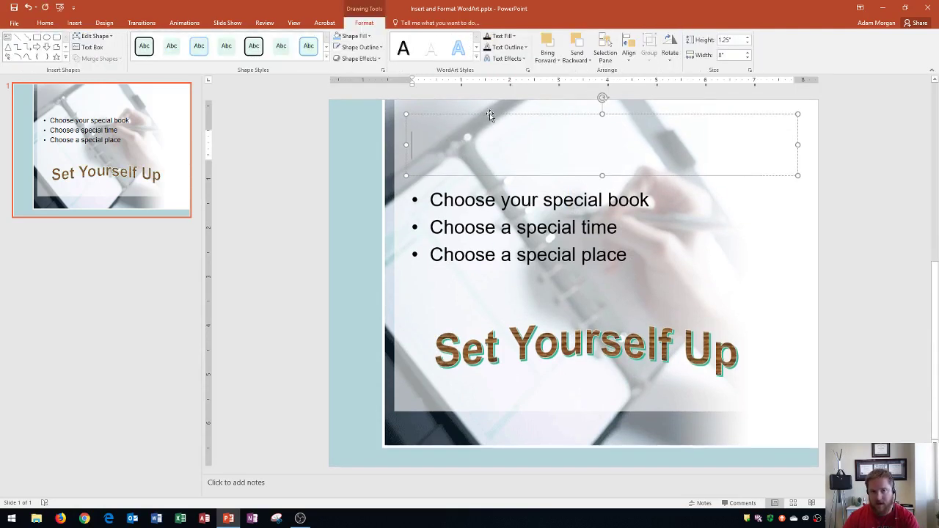
pyautogui.click(495, 115)
pyautogui.press('Delete')
# Step: Move the wood WordArt up to the top of the slide, above the bullets
pyautogui.click(511, 317)
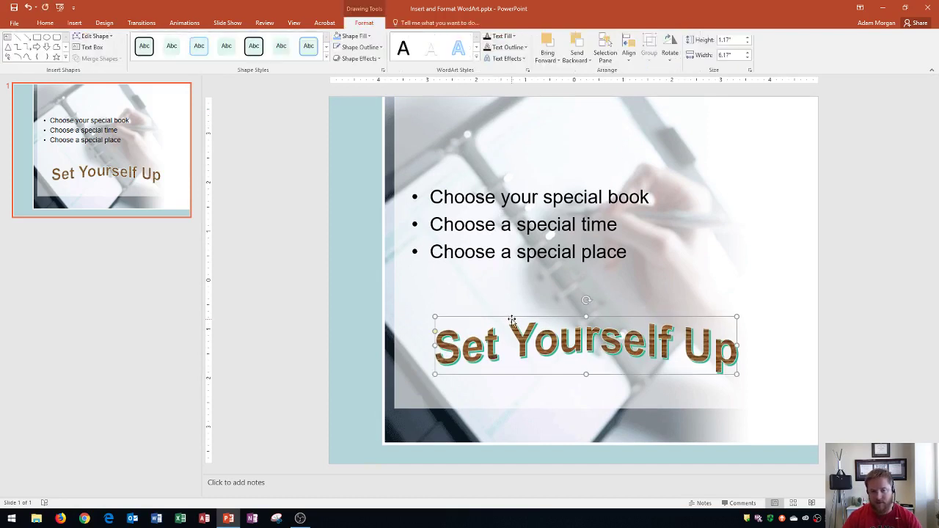
pyautogui.moveTo(510, 317); pyautogui.dragTo(511, 317)
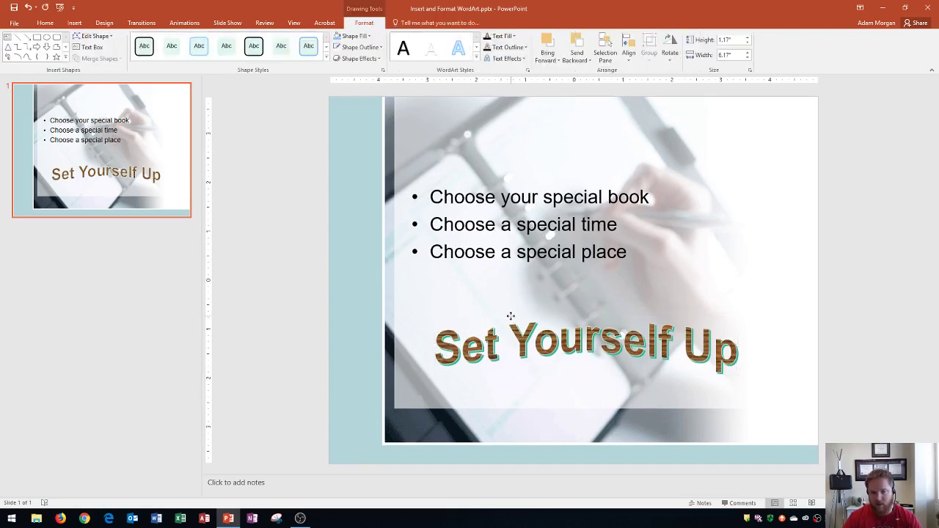
pyautogui.click(511, 314)
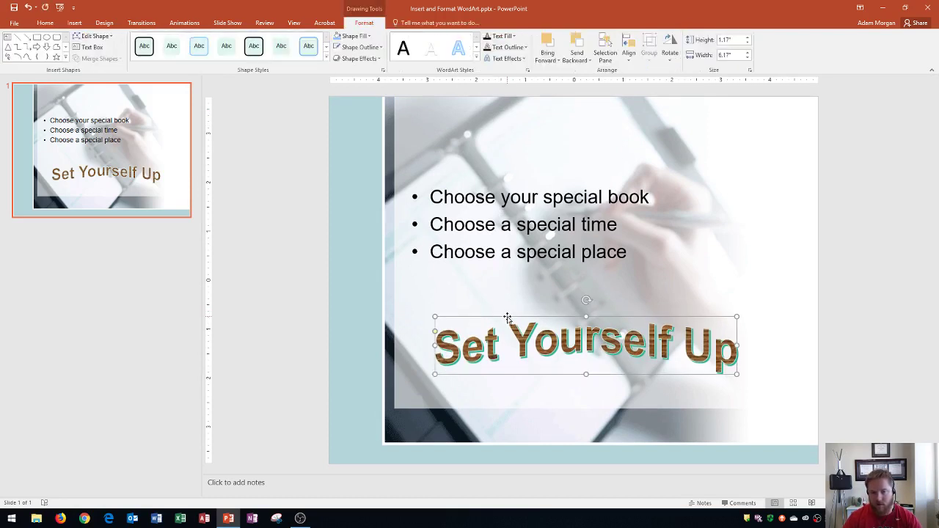
pyautogui.moveTo(507, 317); pyautogui.dragTo(504, 110)
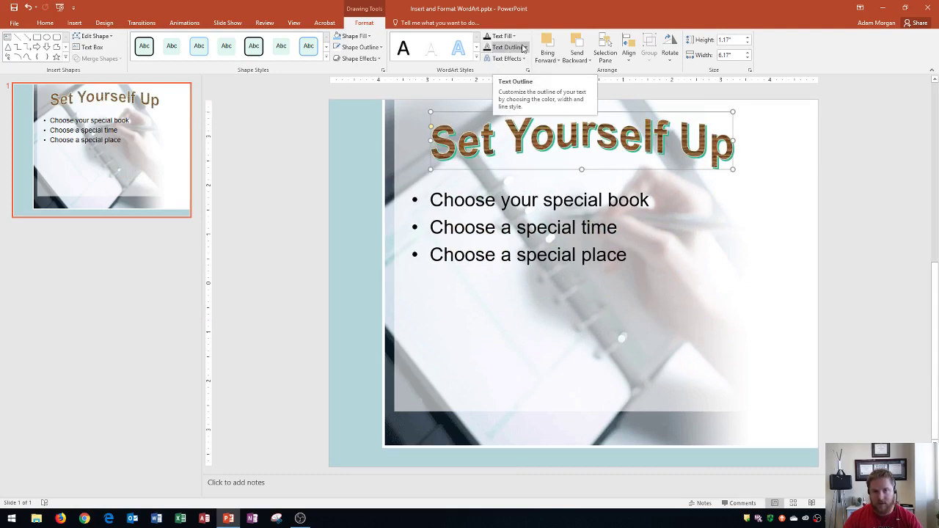
# Step: Give the WordArt a 6 pt outline and enlarge it to 1.58" by 7.75" across the top
pyautogui.click(523, 47)
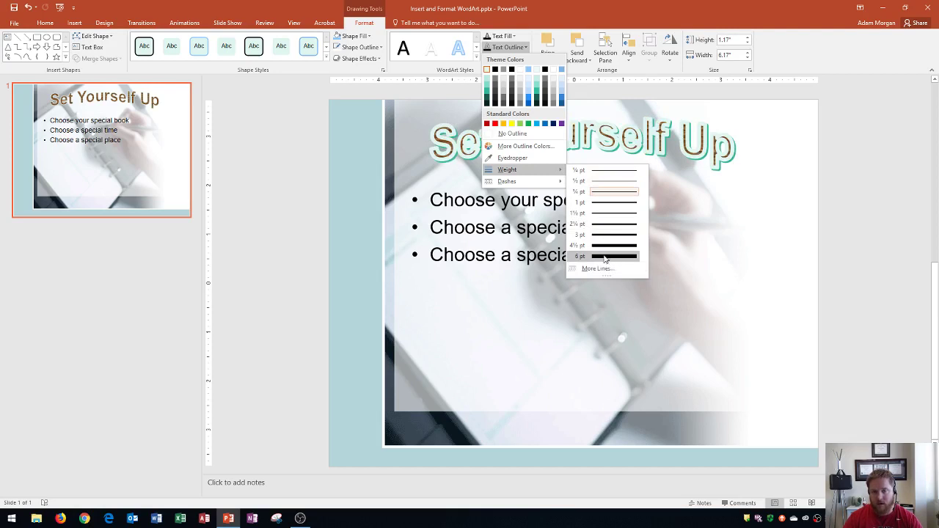
pyautogui.click(605, 256)
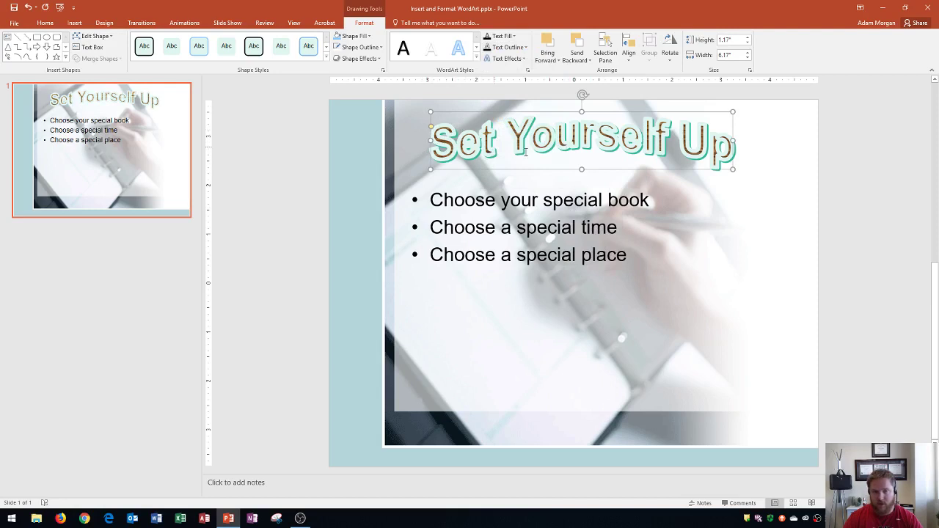
pyautogui.moveTo(732, 169); pyautogui.dragTo(786, 189)
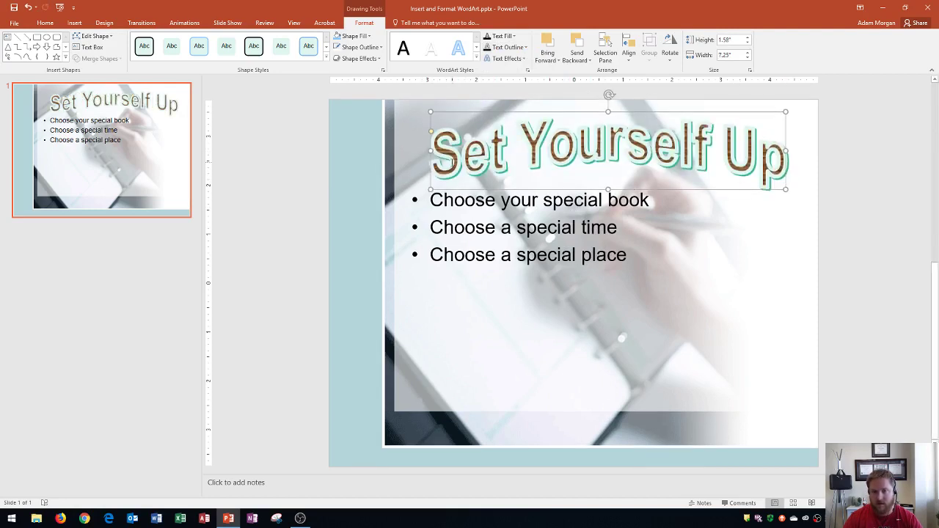
pyautogui.moveTo(428, 188); pyautogui.dragTo(405, 189)
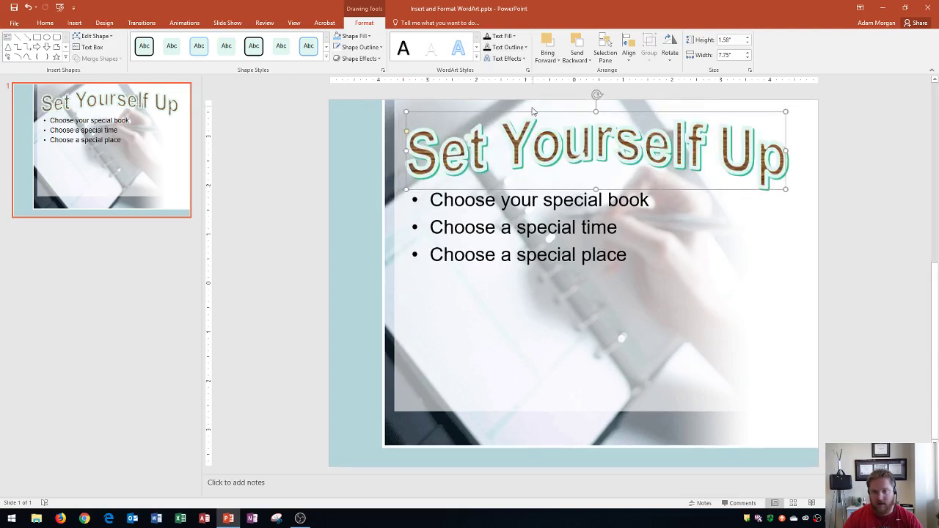
pyautogui.moveTo(526, 111); pyautogui.dragTo(519, 110)
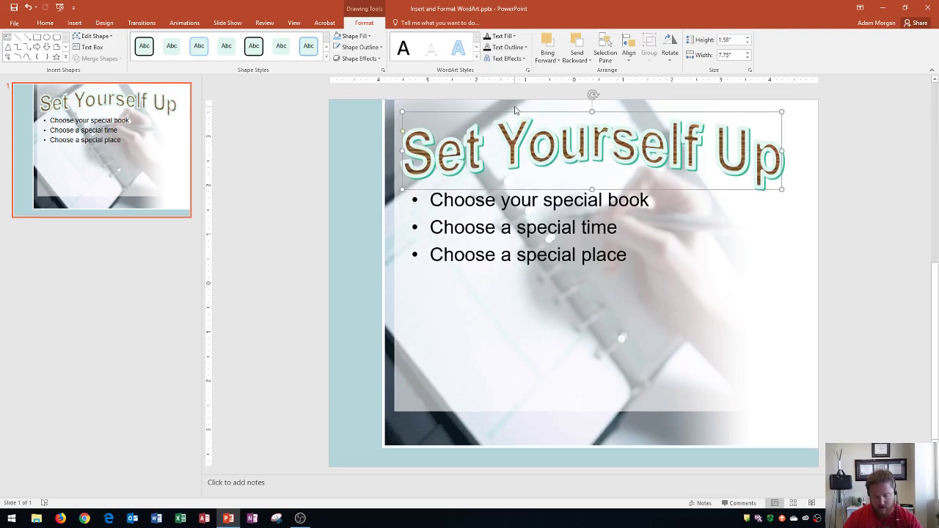
# Step: Set the WordArt text outline colour to Black from Theme Colors
pyautogui.click(520, 48)
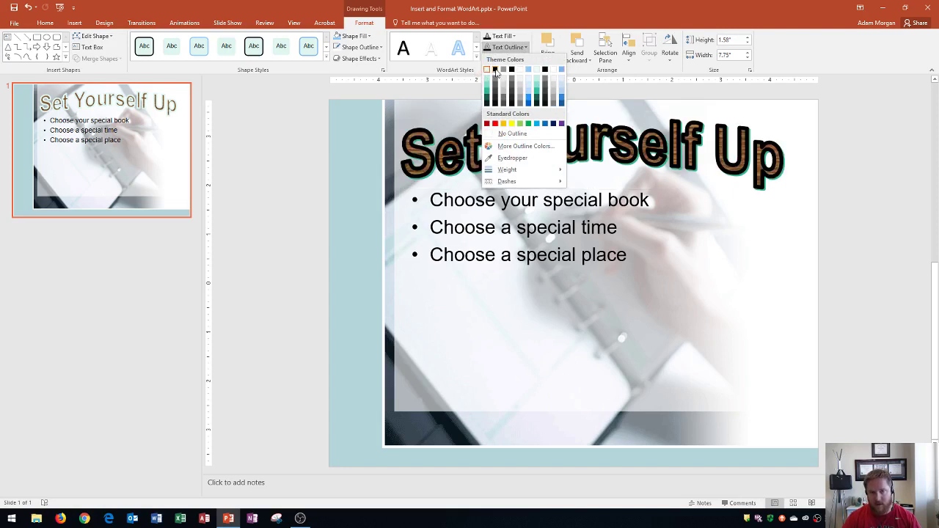
pyautogui.click(495, 71)
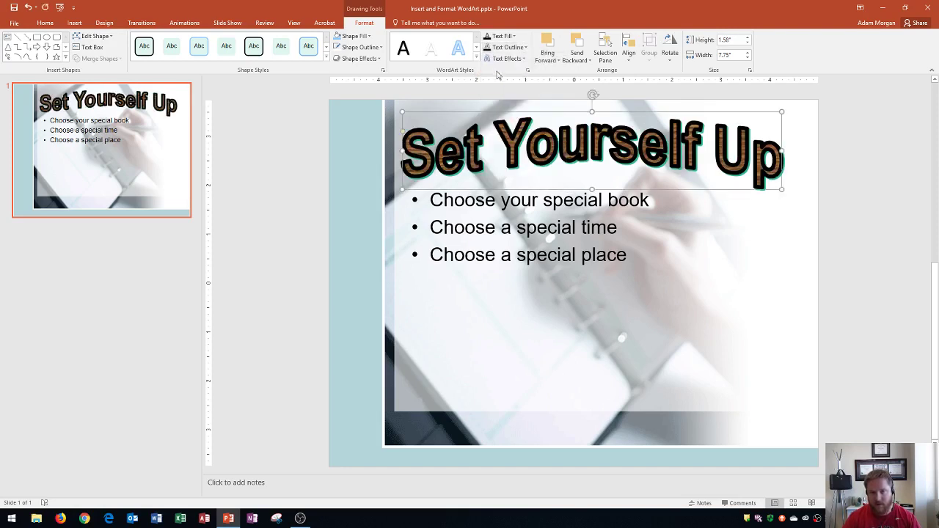